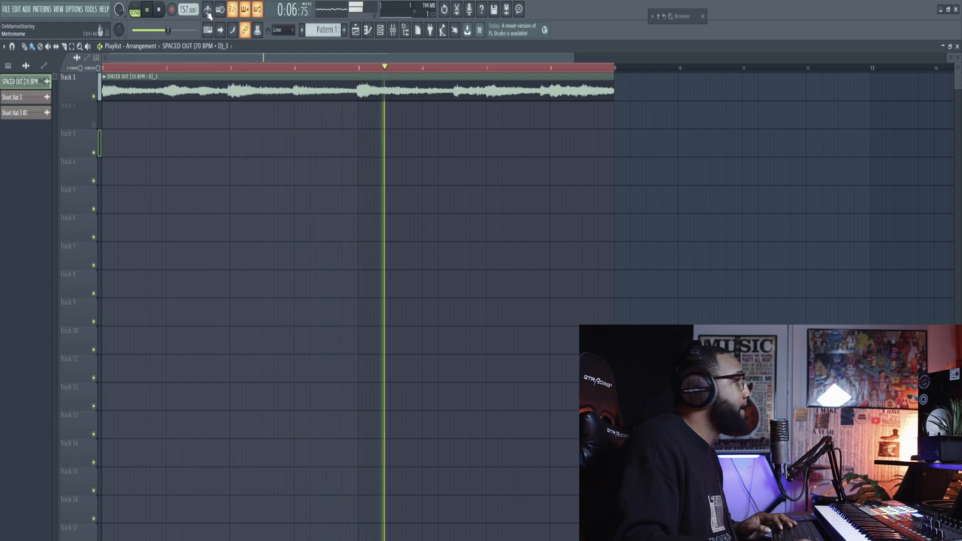
Stop playback, select the SPACED OUT loop clip on Track 1, and review the snap-to-grid options.
key("space")
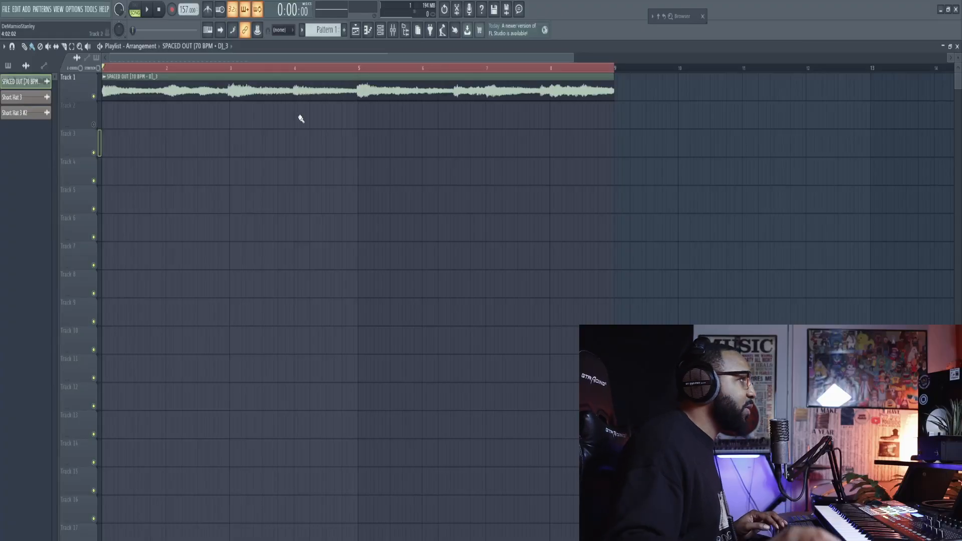
left_click_drag(301, 119, 305, 94)
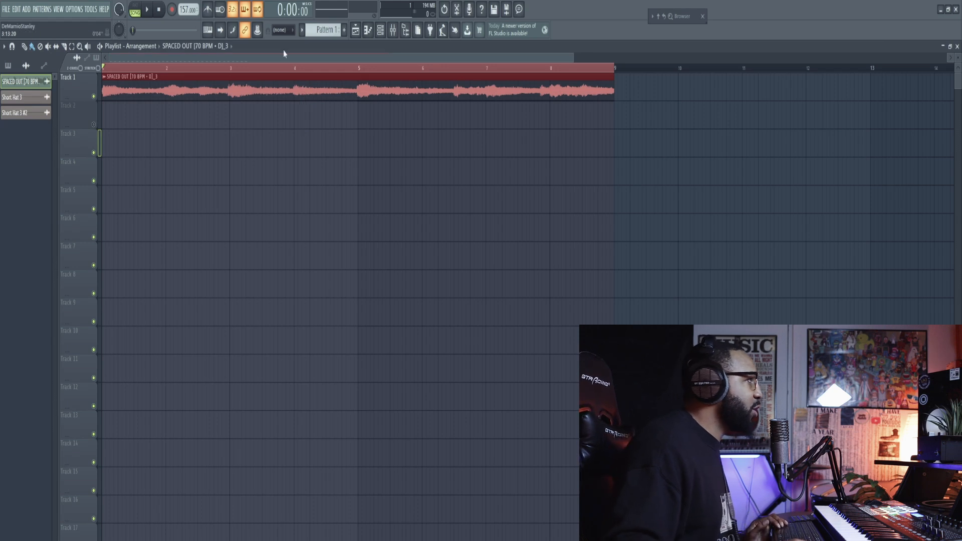
left_click(4, 46)
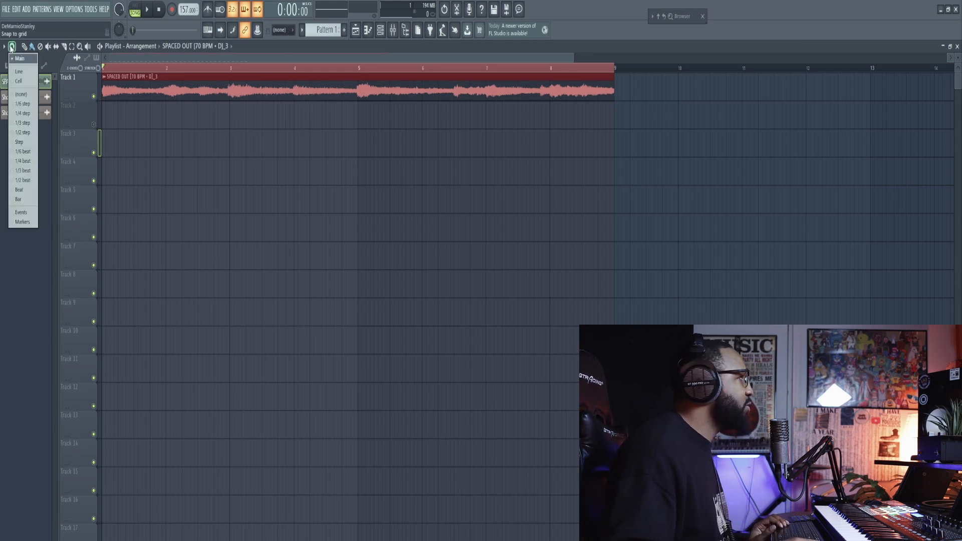
left_click(289, 30)
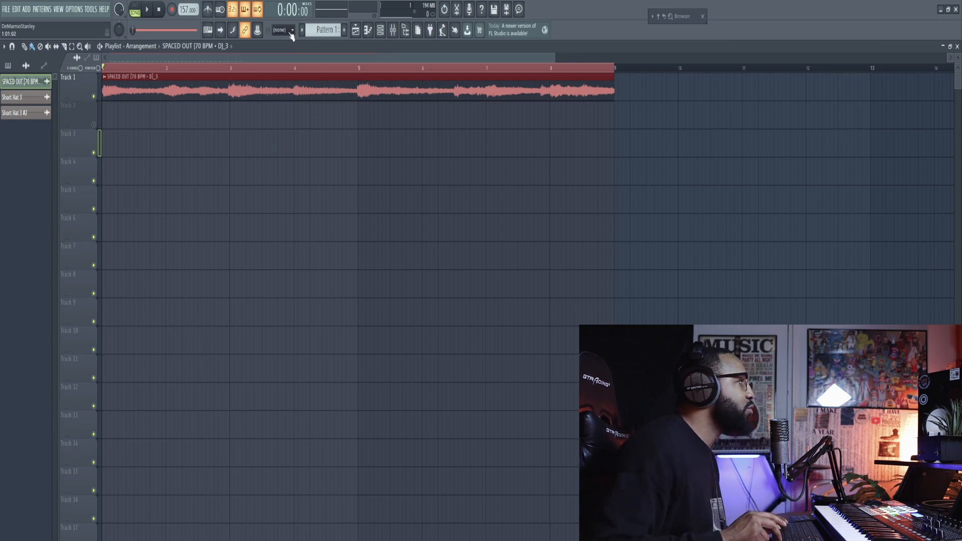
Play the SPACED OUT loop against the metronome and check its timing against the bar grid.
scroll(105, 105, "up", 6)
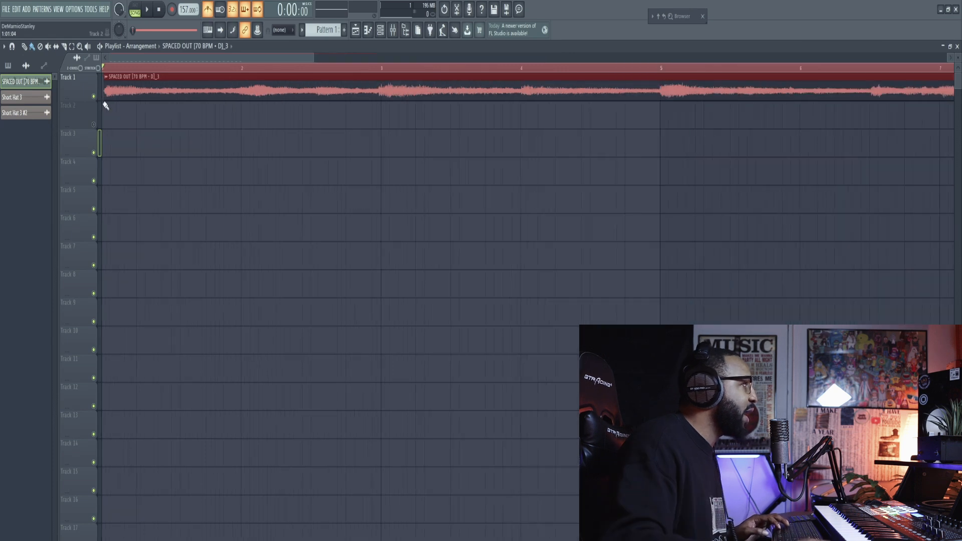
scroll(105, 95, "down", 6)
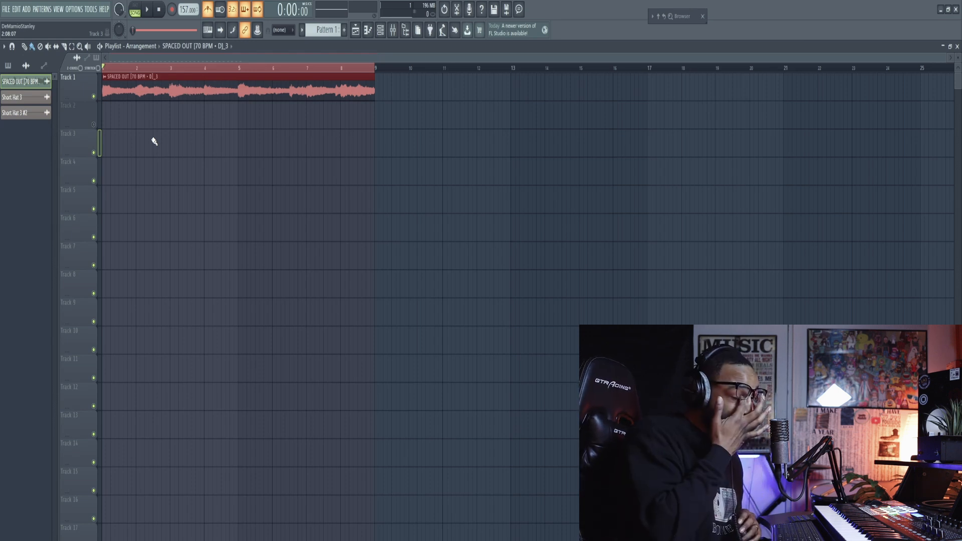
key("space")
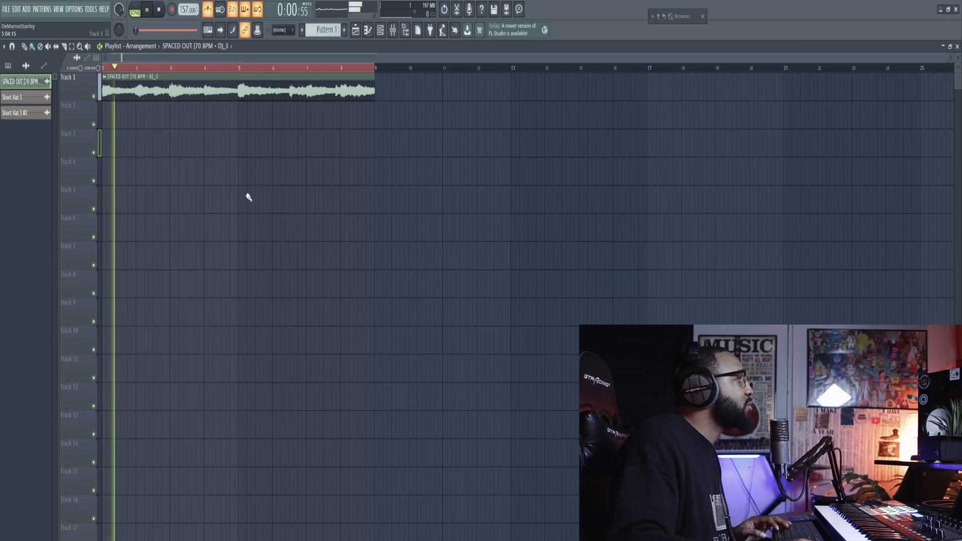
scroll(154, 122, "up", 2)
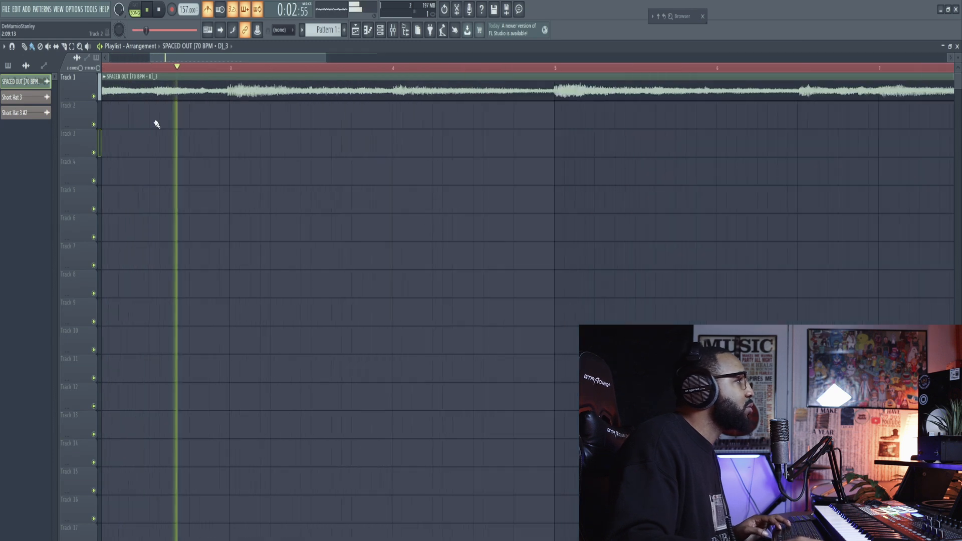
scroll(549, 105, "down", 1)
left_click(283, 91)
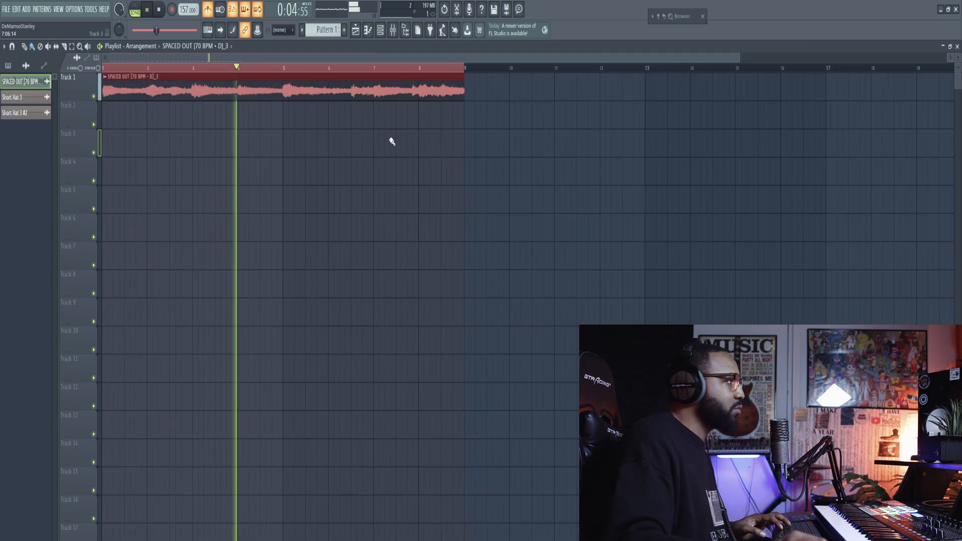
left_click(337, 126, "ctrl")
scroll(250, 118, "down", 1)
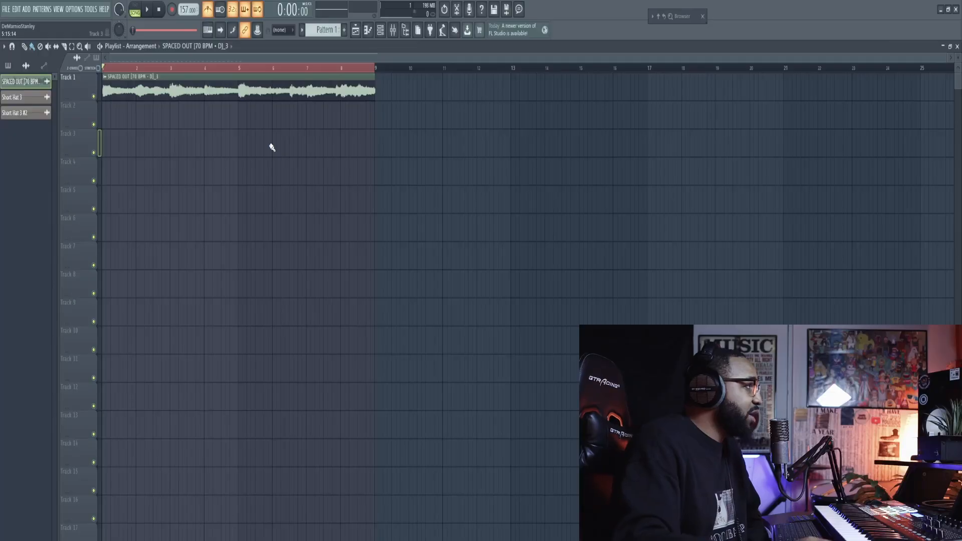
Try duplicating the SPACED OUT clip behind the original, once placed freely without snapping and once aligned to bar 9 with Line snapping.
left_click_drag(215, 81, 497, 81)
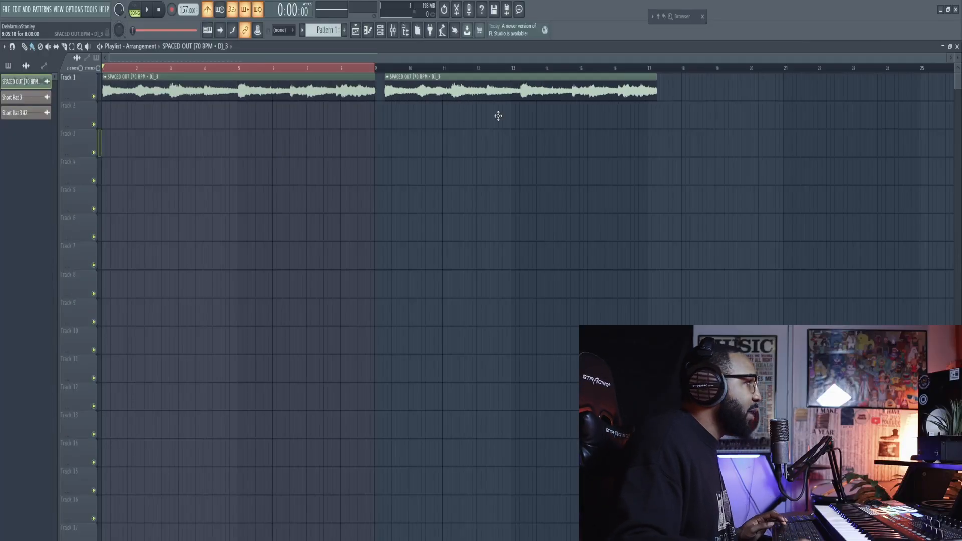
right_click(496, 96)
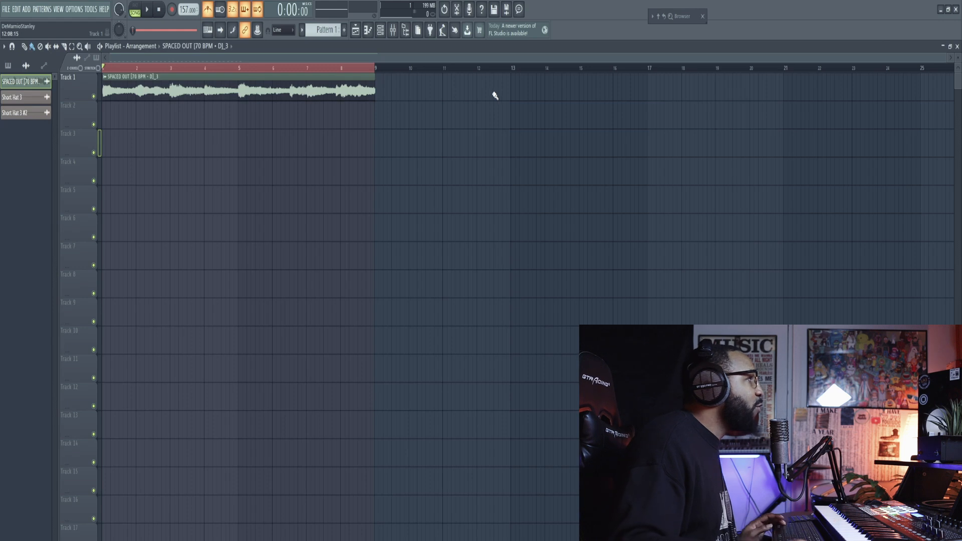
left_click_drag(234, 88, 508, 80)
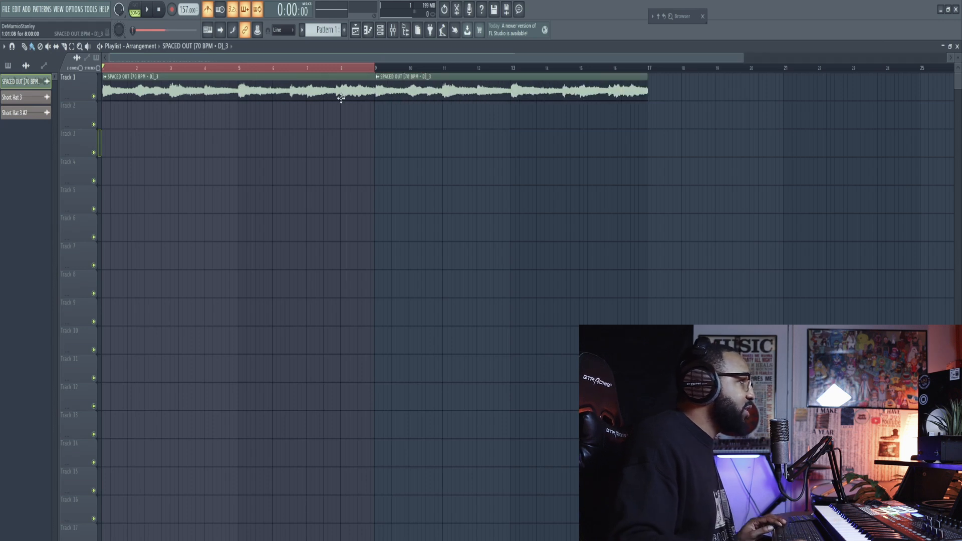
Play the SPACED OUT loop together with the Short Hat clips on Track 2.
scroll(341, 98, "up", 5)
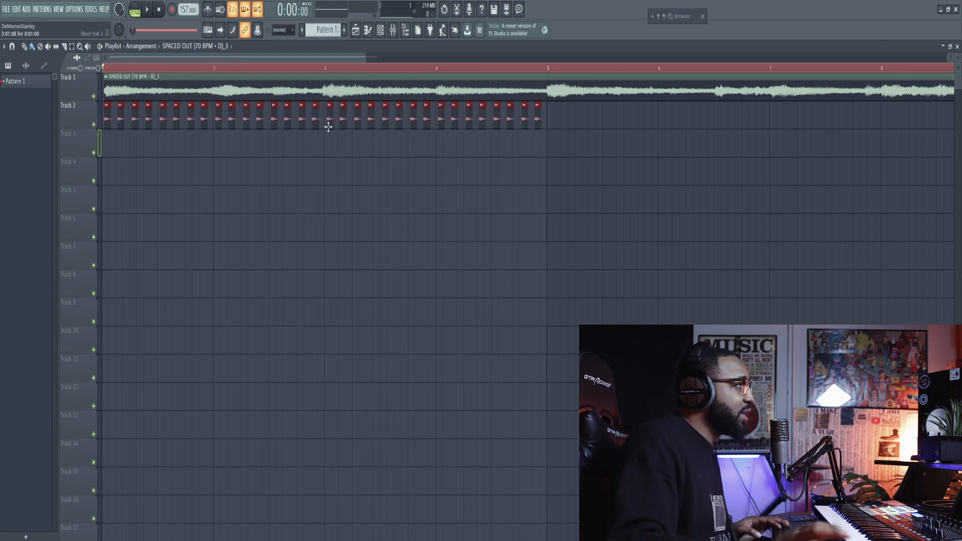
key("space")
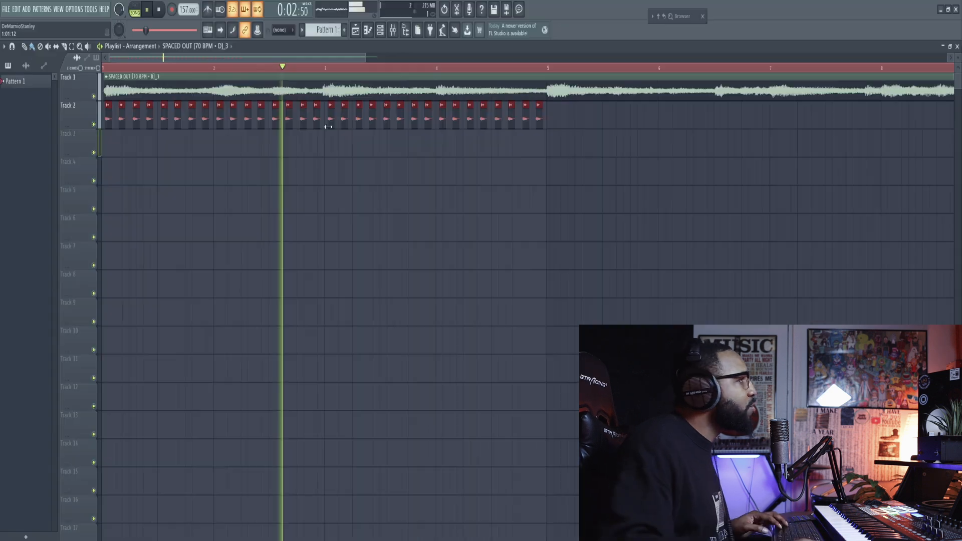
scroll(430, 219, "down", 5)
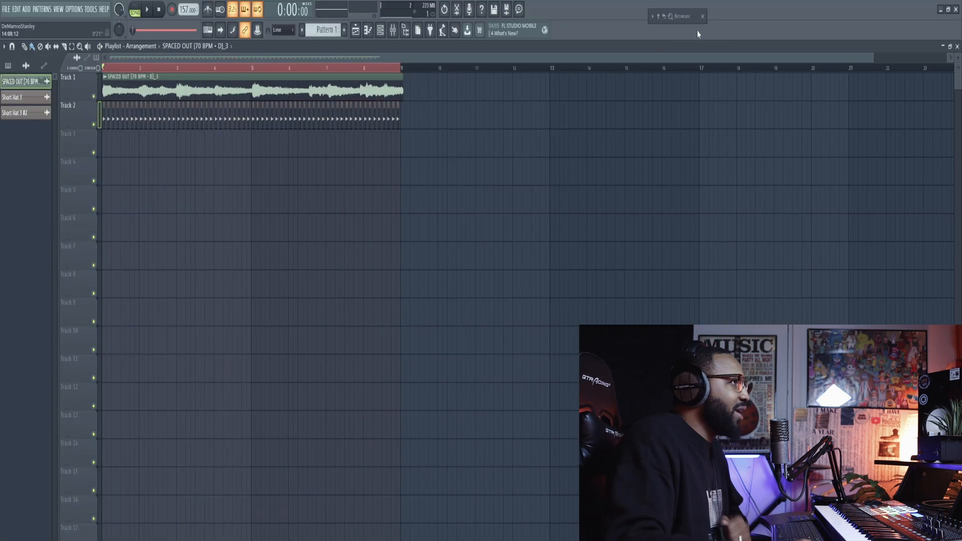
Open the SPACED OUT clip's channel settings and play the beat while checking the mixer levels.
mouse_move(697, 30)
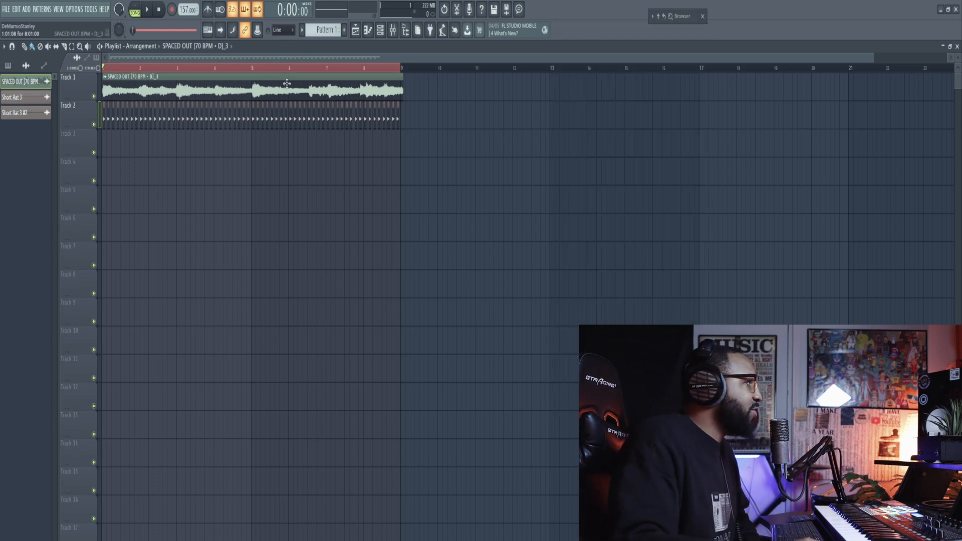
double_click(345, 95)
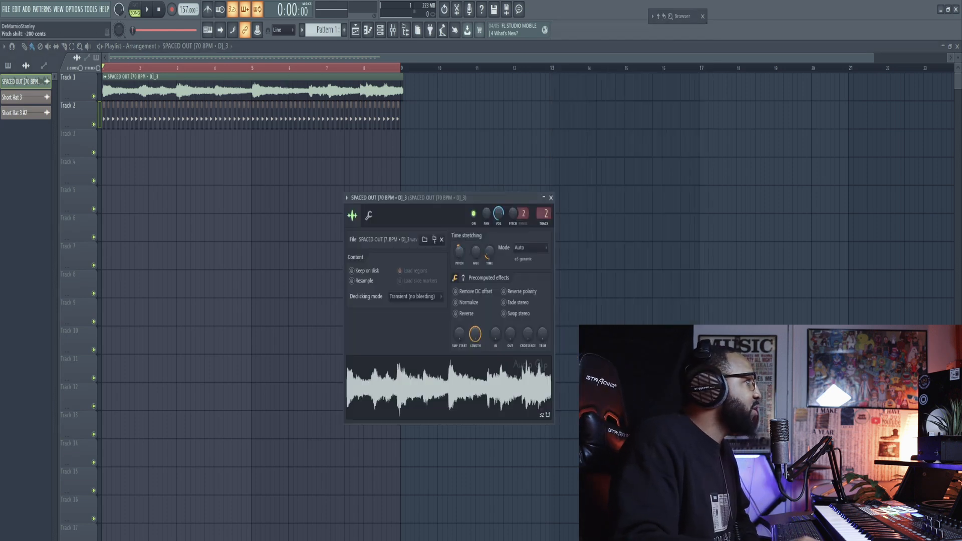
key("space")
key("F9")
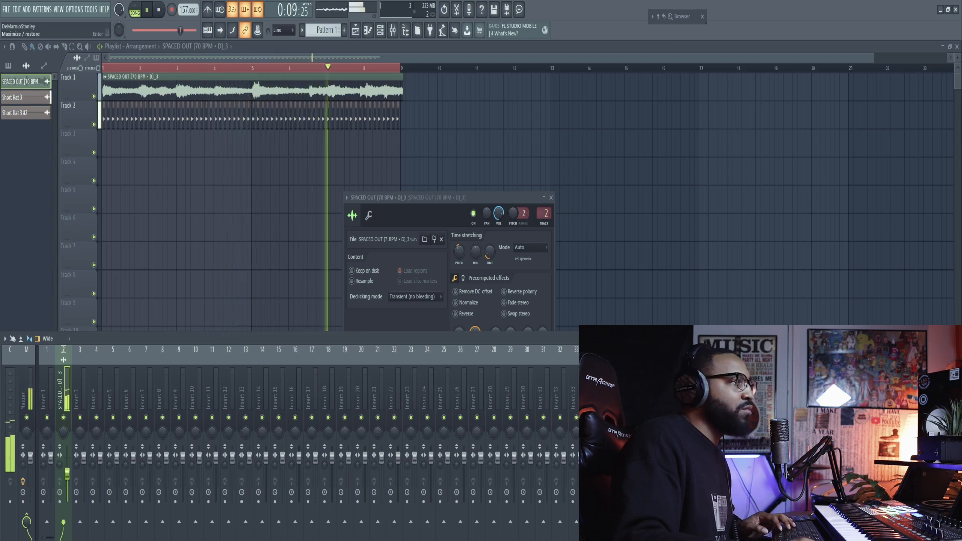
key("F9")
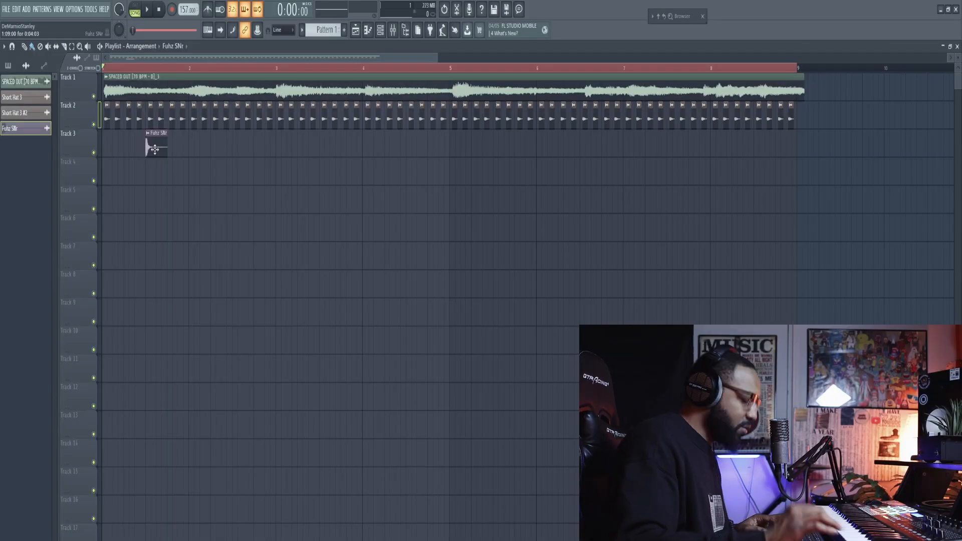
Place Fuhz SNr hits in each bar on Track 3, with an extra hit in bar 2, and play the beat.
scroll(133, 189, "up", 3)
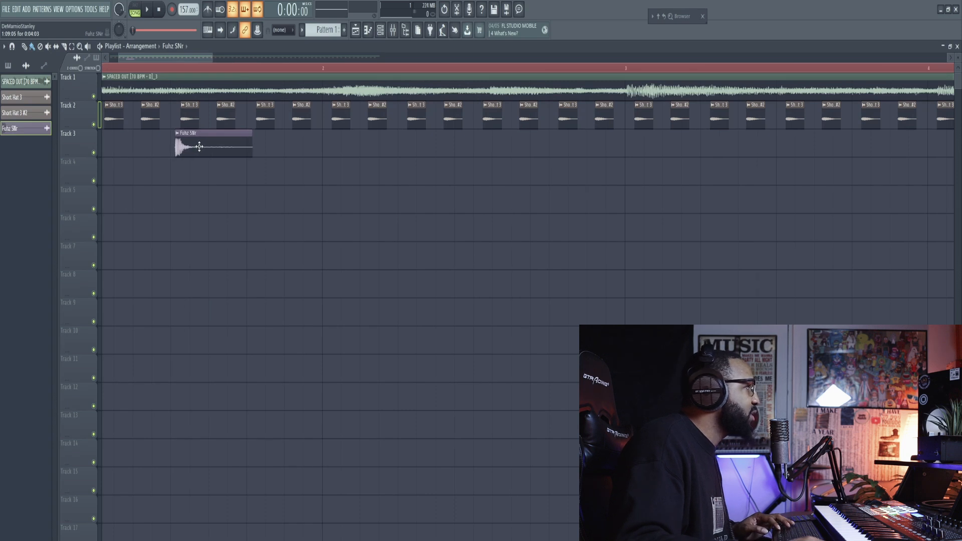
key("space")
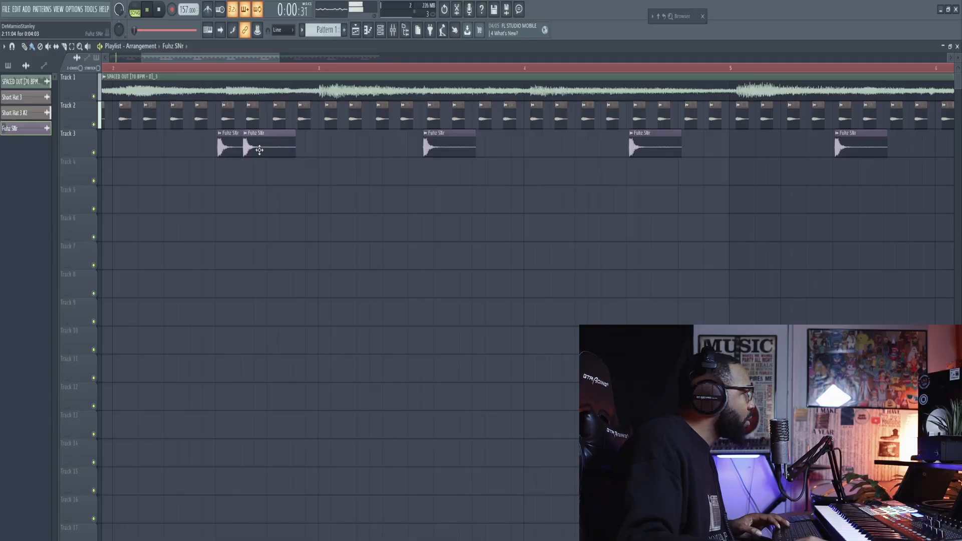
scroll(268, 215, "down", 4)
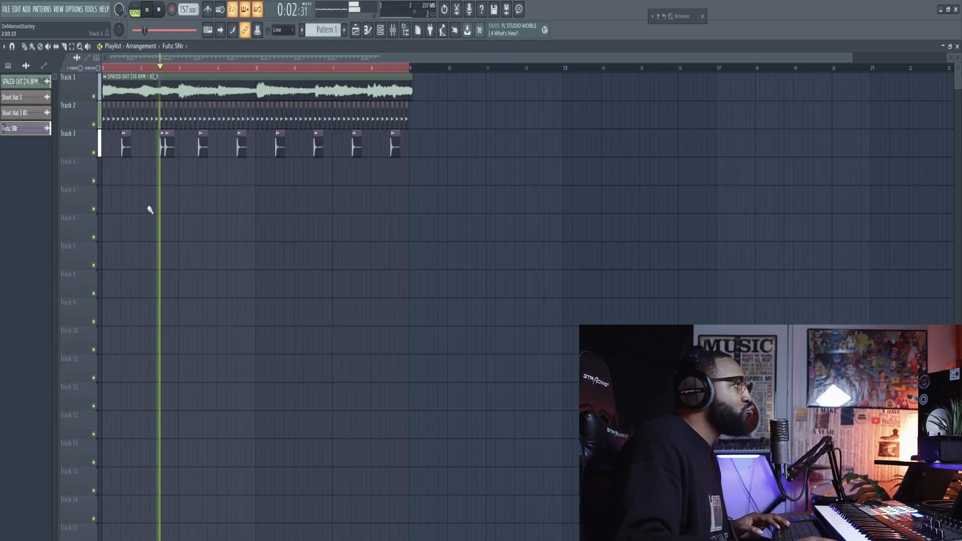
scroll(152, 205, "up", 3)
scroll(226, 197, "down", 4)
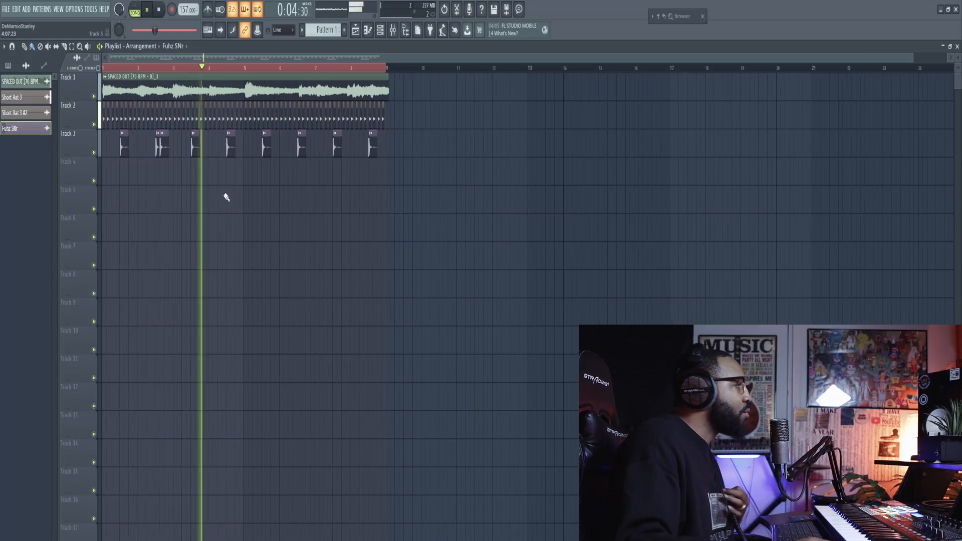
Add an extra Fuhz SNr hit just before bar 7, put it on Track 3, and listen to the result.
scroll(344, 184, "up", 4)
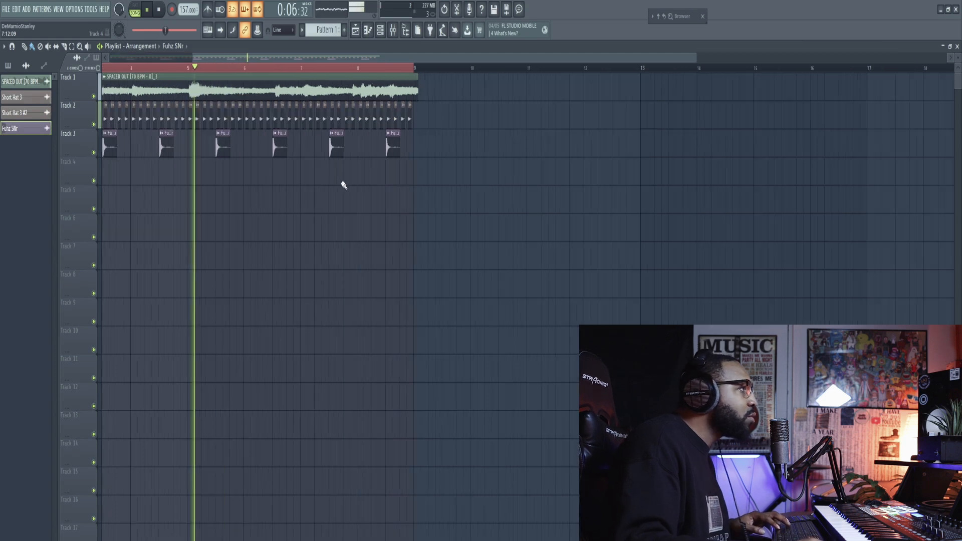
scroll(282, 177, "up", 3)
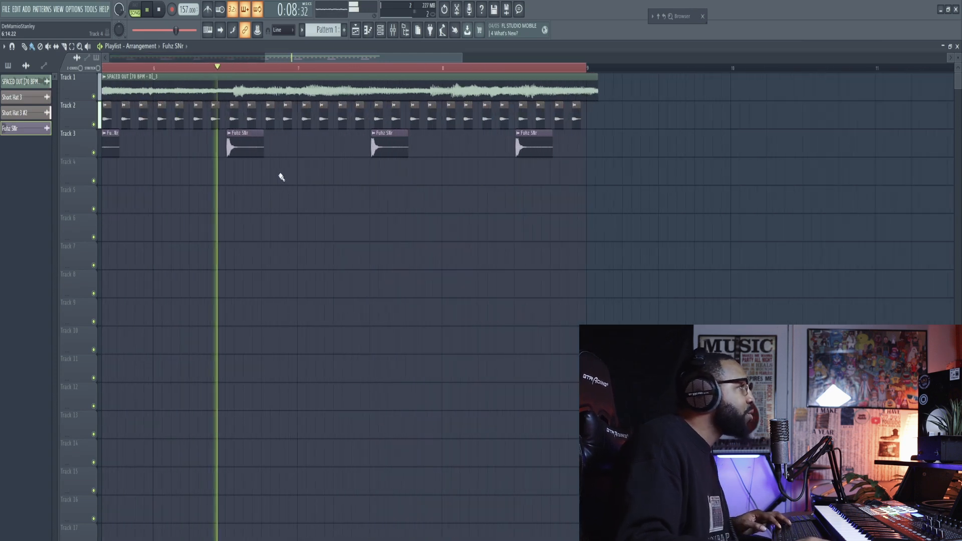
left_click(297, 175)
scroll(306, 185, "down", 5)
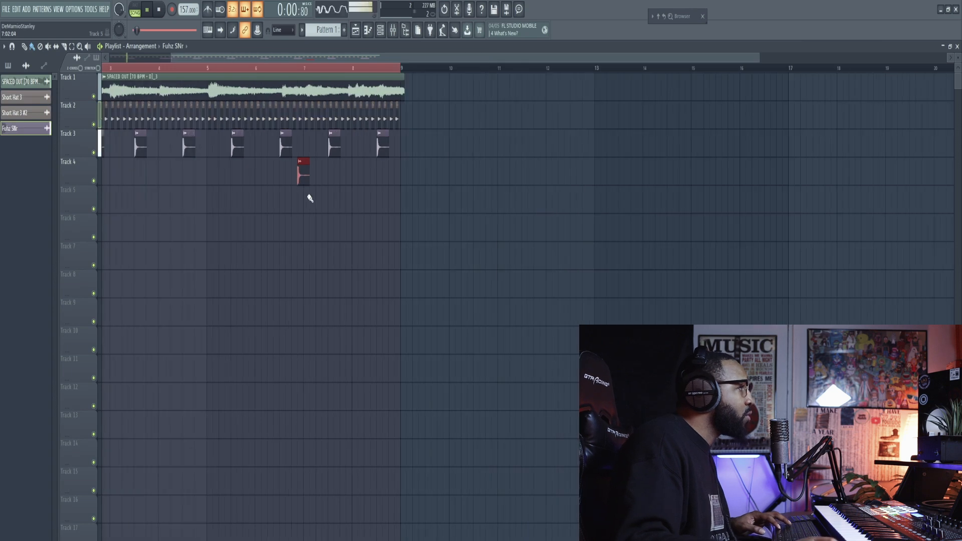
scroll(396, 185, "up", 3)
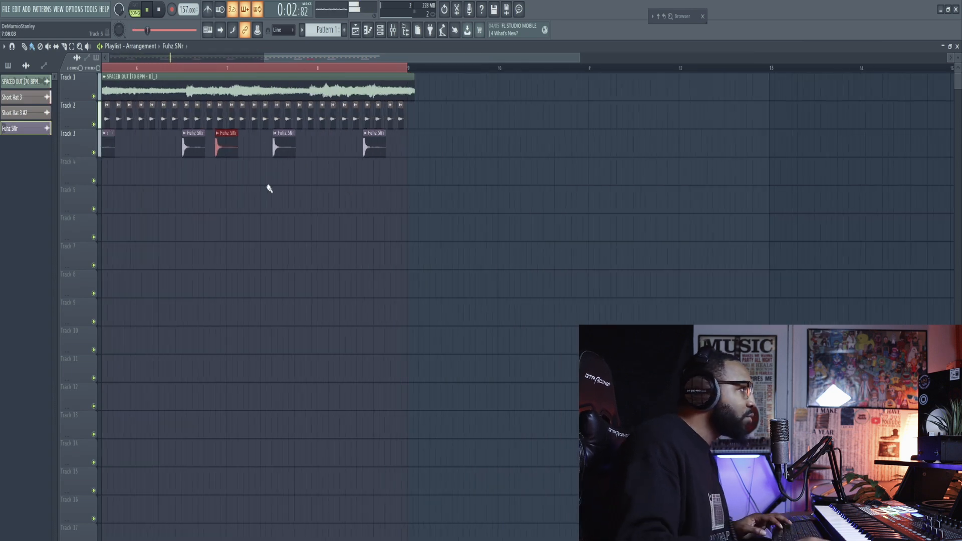
scroll(318, 197, "down", 3)
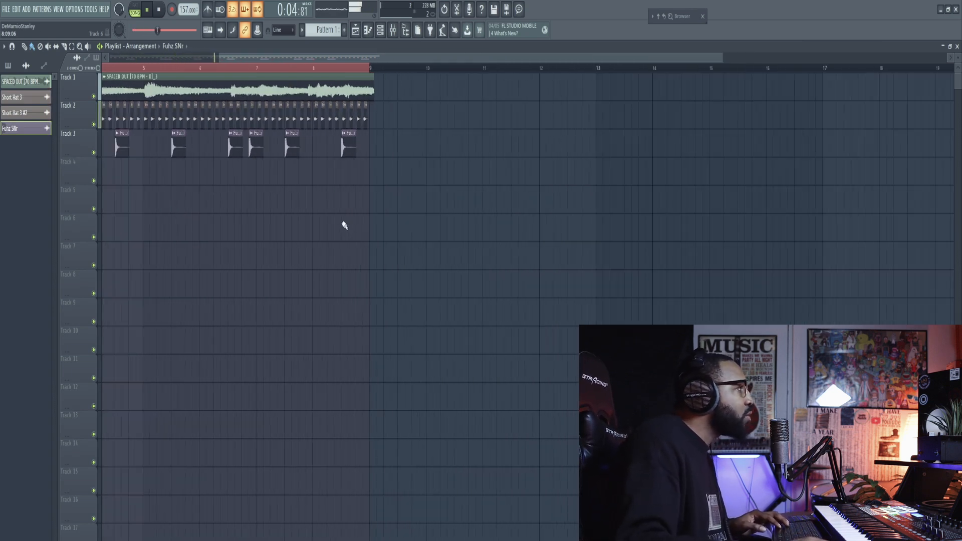
scroll(343, 226, "down", 2)
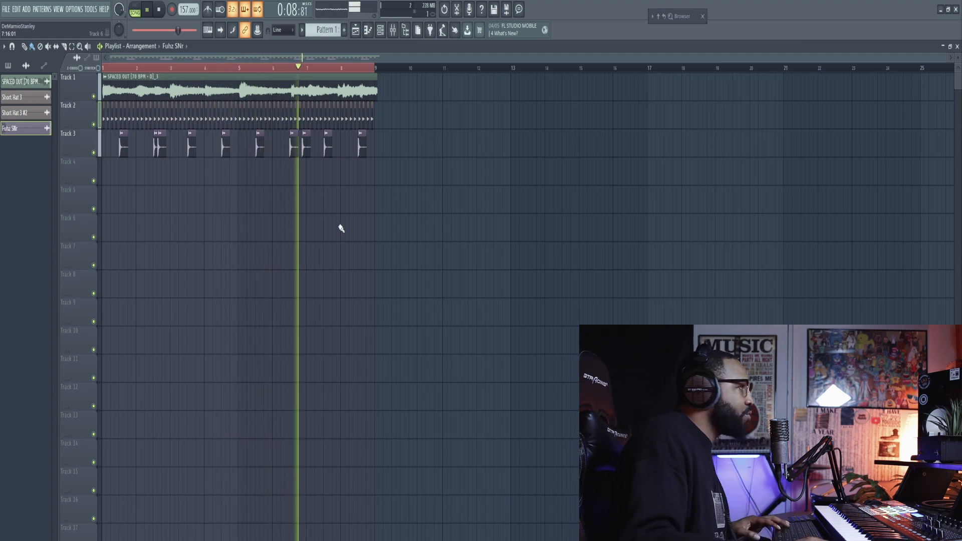
Place another Fuhz SNr hit on Track 3 near the end of bar 8.
scroll(321, 199, "up", 3)
right_click(267, 149)
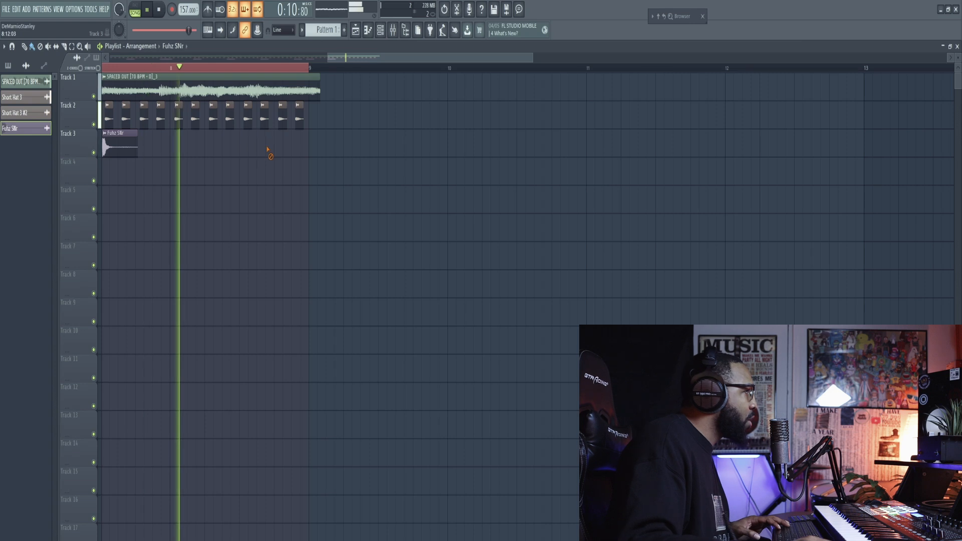
left_click(280, 150)
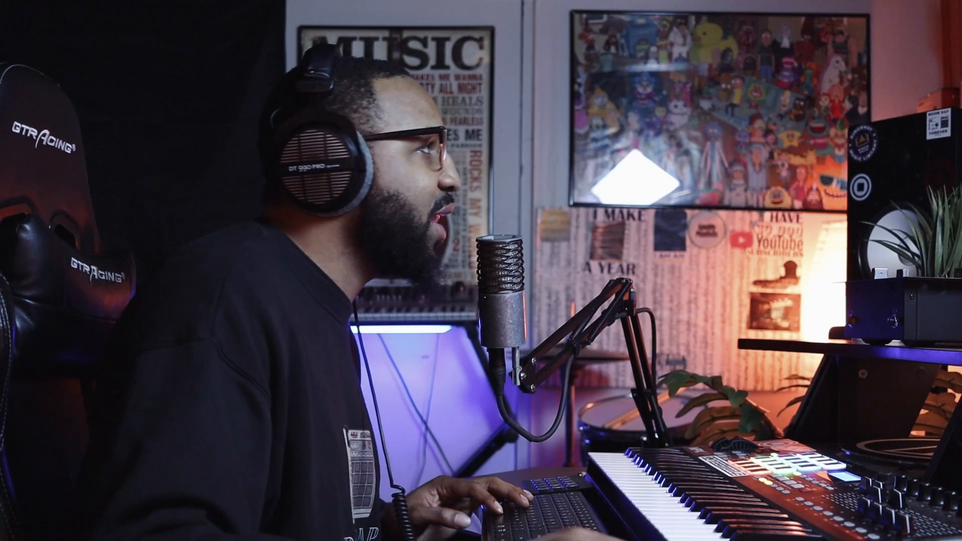